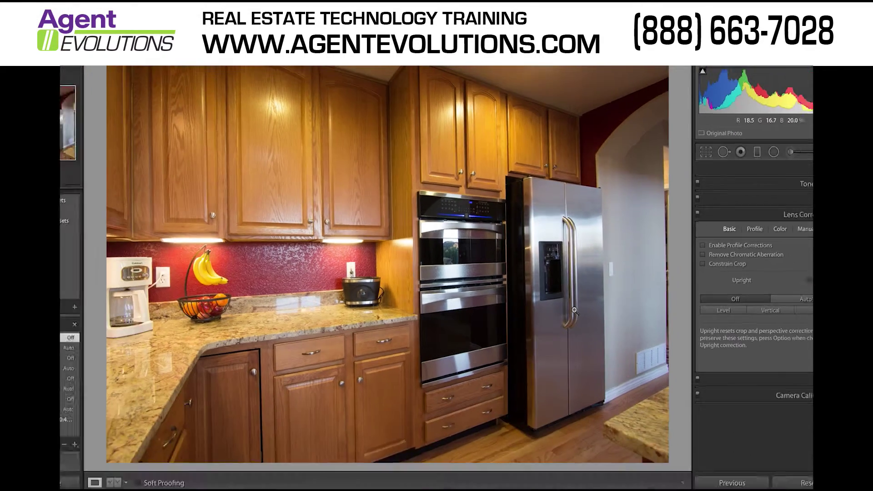
Apply the Auto Upright perspective correction to kitchen photo IMG_0203.CR2.
mouse_move(621, 67)
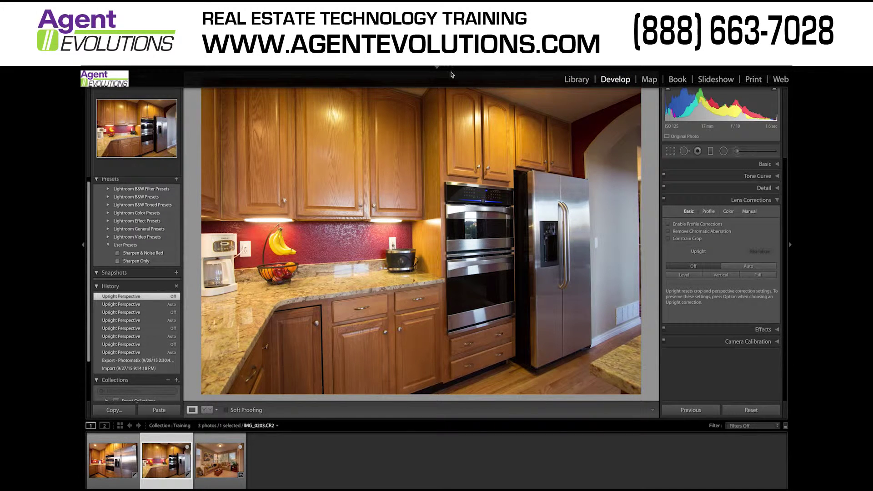
click(436, 68)
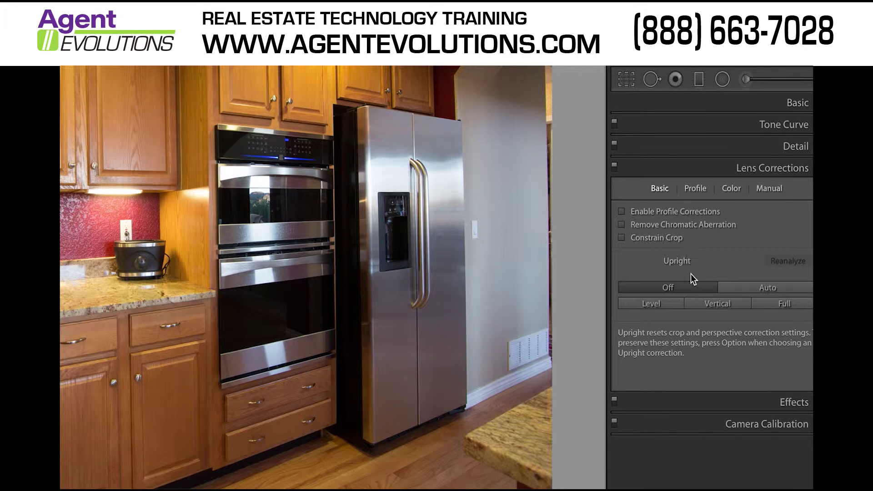
click(765, 288)
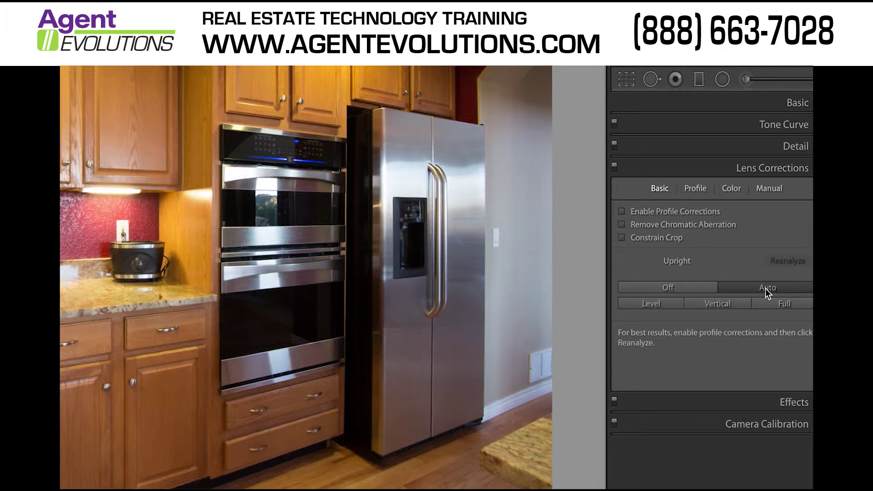
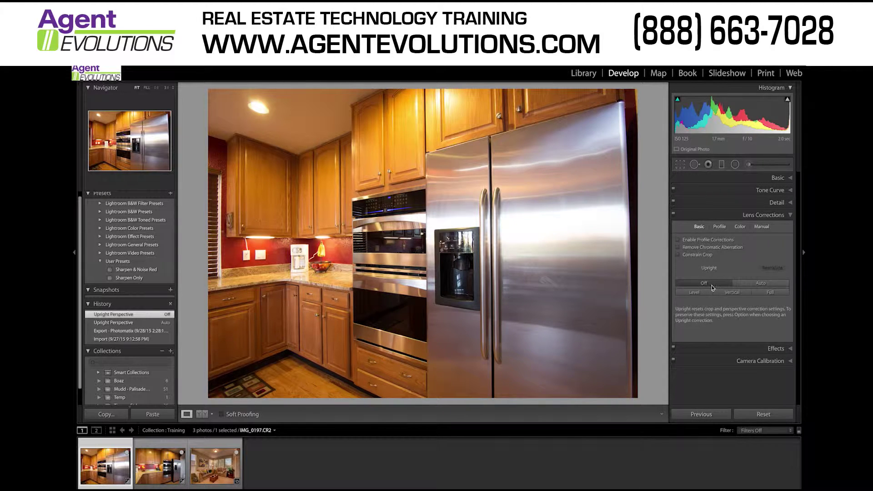
Apply Auto Upright to kitchen photo IMG_0197.CR2 and crop slightly inward, keeping the original aspect ratio.
click(767, 285)
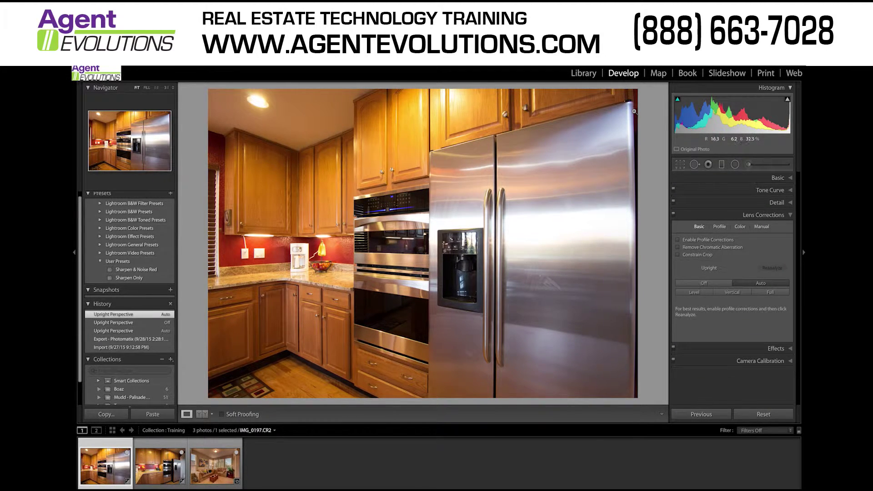
click(680, 165)
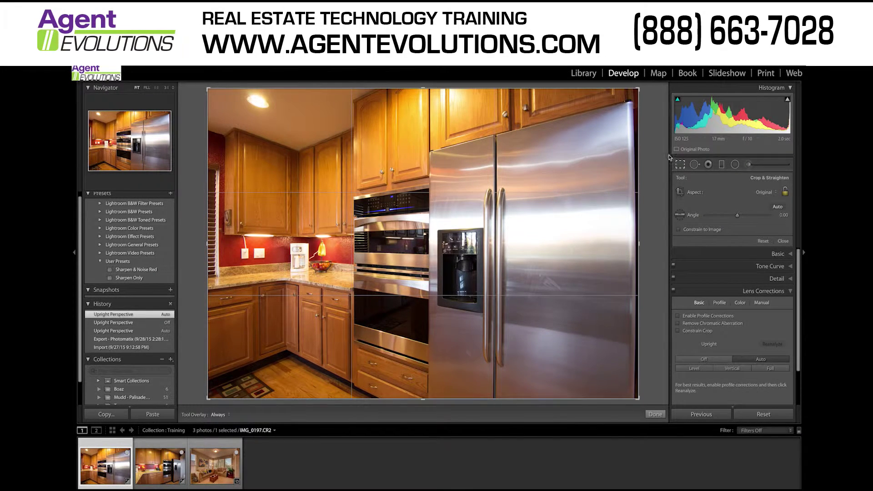
drag(639, 89, 635, 94)
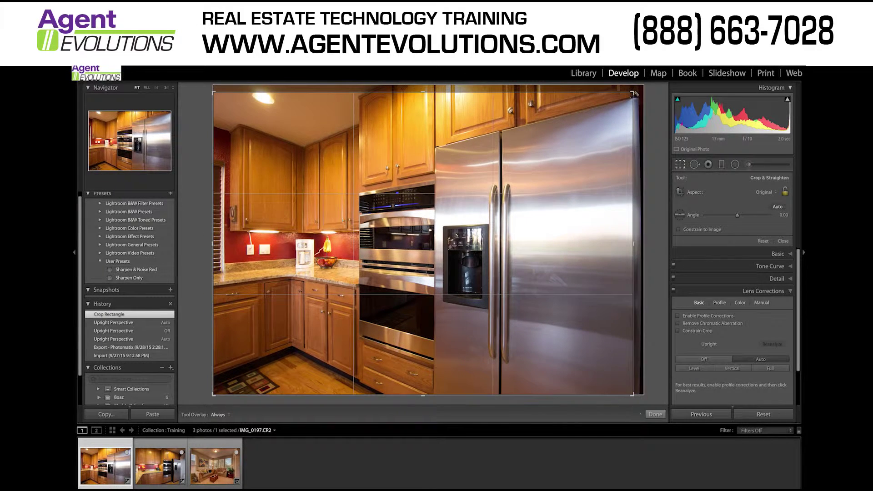
key(Return)
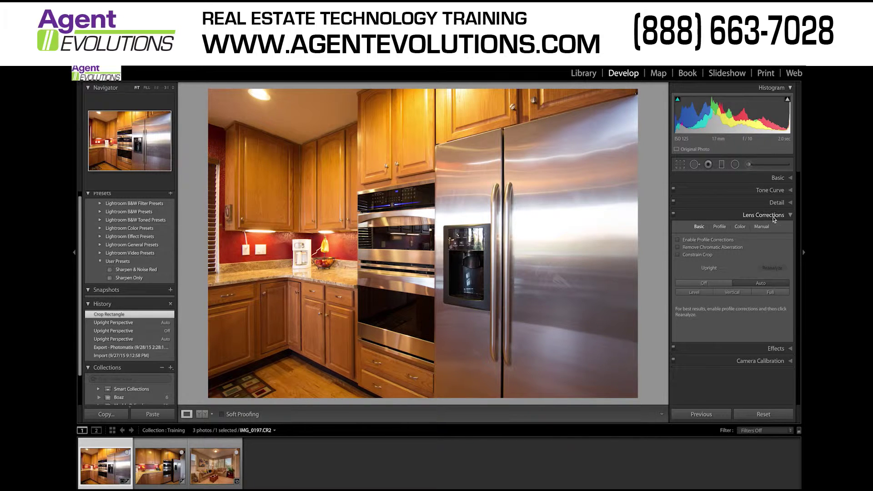
Reset the refrigerator photo's develop settings and correct its perspective manually with Vertical -3 and Rotate +1.6.
click(762, 227)
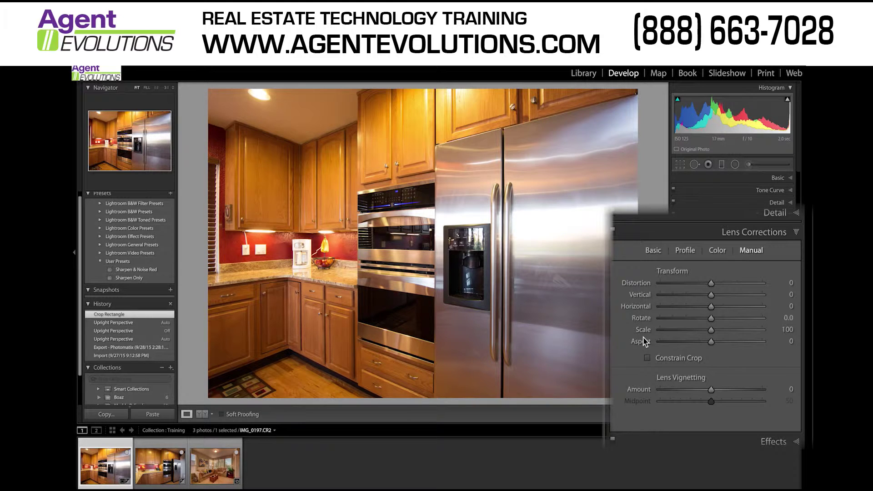
key(ctrl+shift+r)
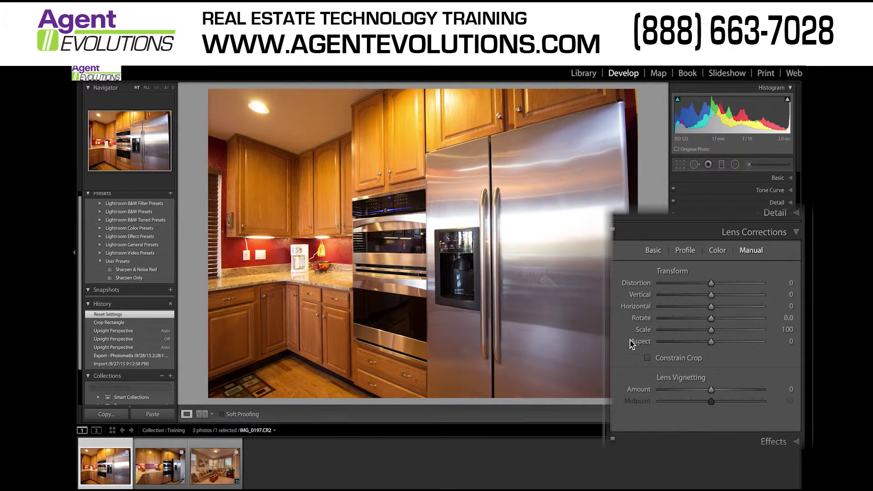
mouse_move(711, 295)
mouse_down()
mouse_move(712, 303)
mouse_move(695, 300)
mouse_move(730, 300)
mouse_move(715, 303)
mouse_move(712, 318)
mouse_move(721, 319)
mouse_move(712, 296)
mouse_move(711, 303)
mouse_up()
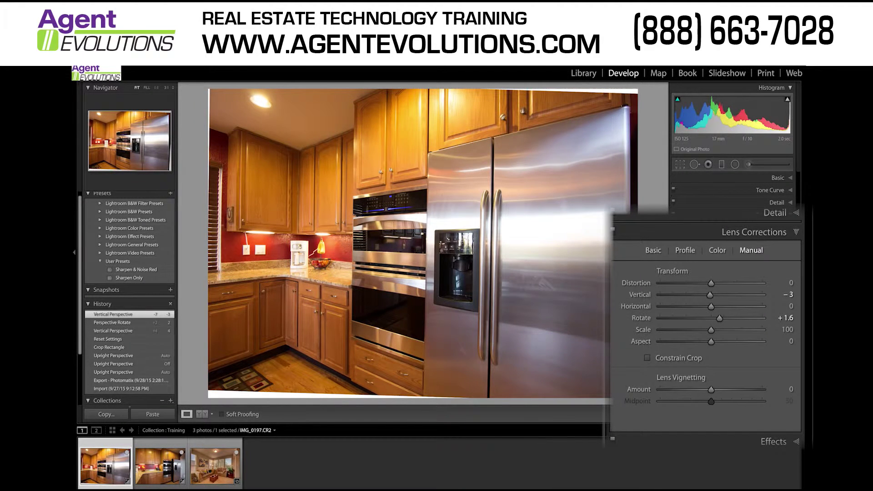
Toggle Constrain Crop to compare the photo's edges and leave it enabled.
click(647, 358)
click(648, 359)
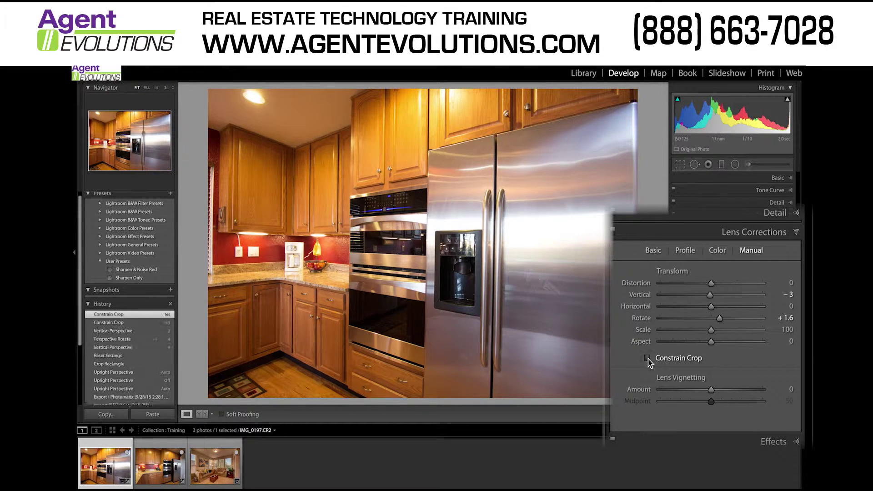
click(647, 359)
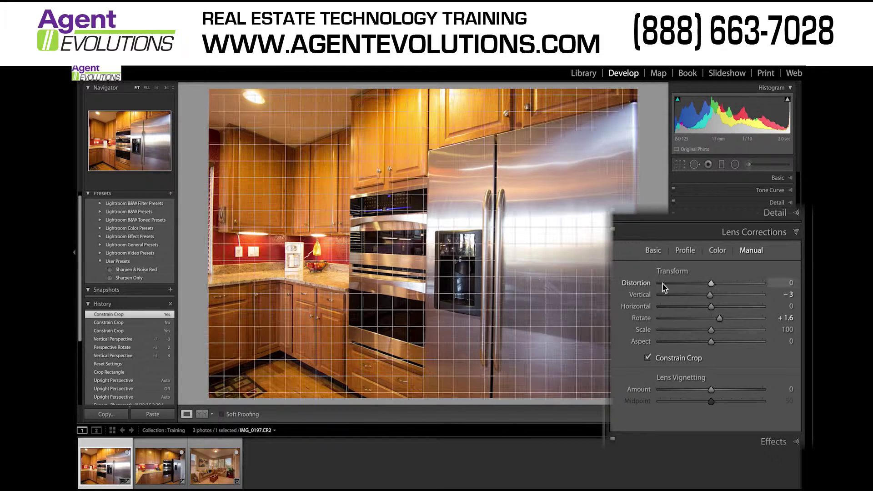
Set the kitchen photo's Distortion to +5, Vertical to -4 and Horizontal to +21, and turn off Constrain Crop.
drag(711, 284, 713, 284)
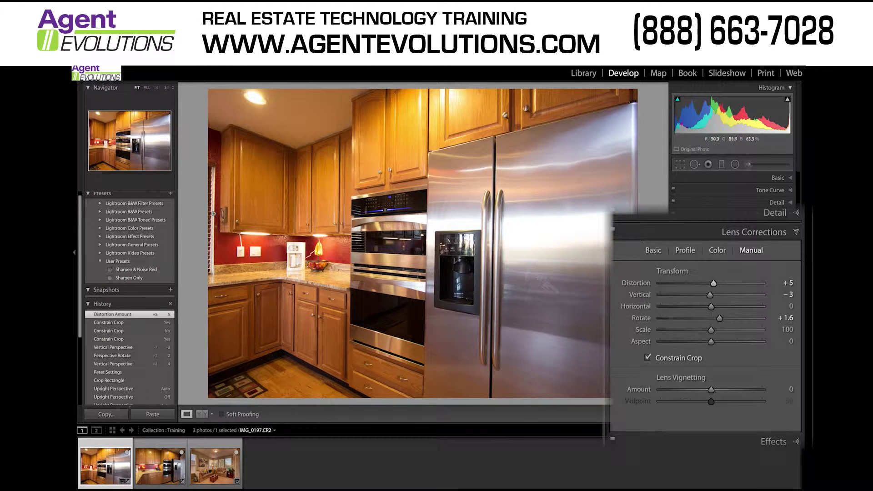
drag(710, 295, 710, 301)
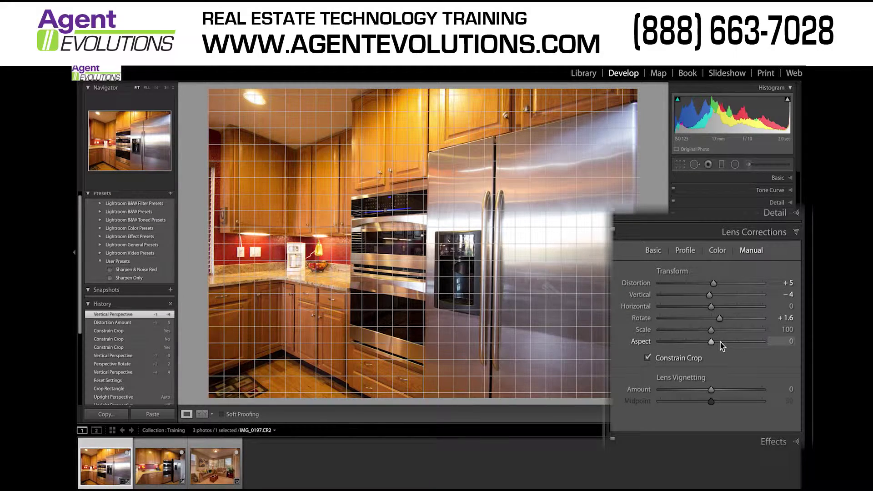
mouse_move(712, 307)
mouse_down()
mouse_move(694, 308)
mouse_move(722, 314)
mouse_move(676, 313)
mouse_move(725, 318)
mouse_up()
click(648, 359)
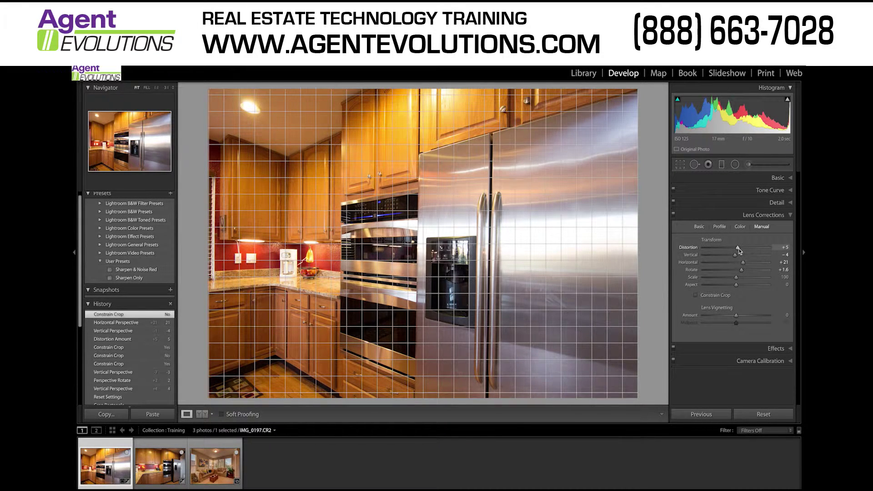
Switch to living room photo IMG_0235_HDR.tif and apply the Auto Upright correction.
click(216, 473)
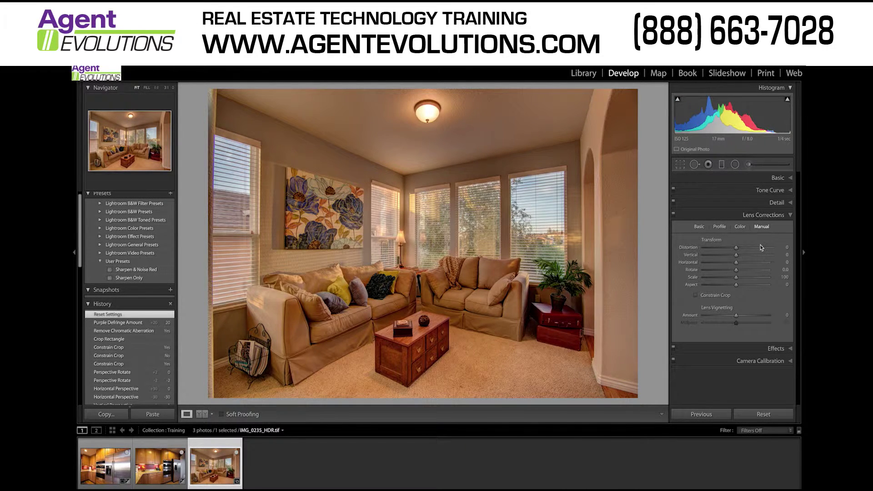
click(699, 226)
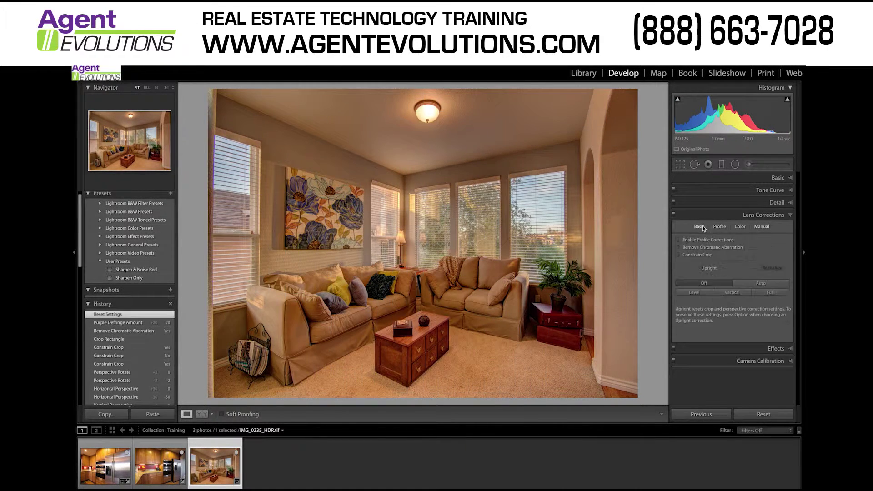
click(771, 285)
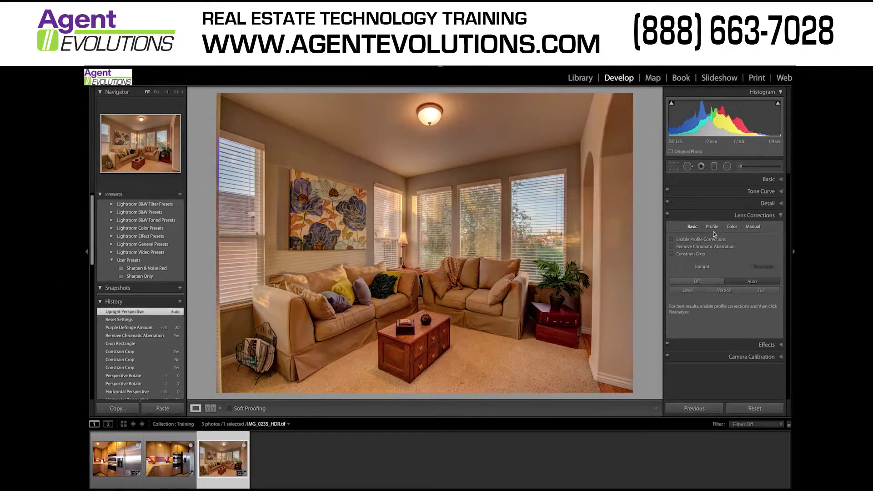
Set the living room photo's manual lens Distortion correction to +7.
click(753, 227)
drag(729, 247, 730, 250)
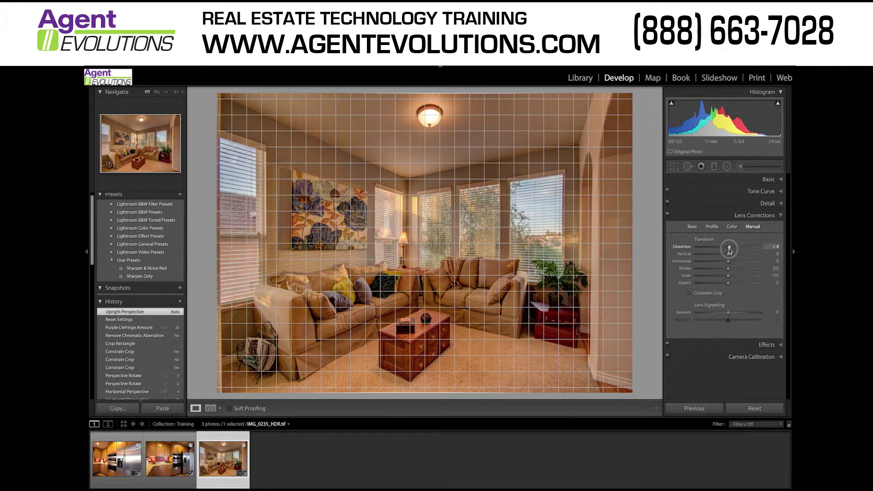
drag(730, 250, 730, 250)
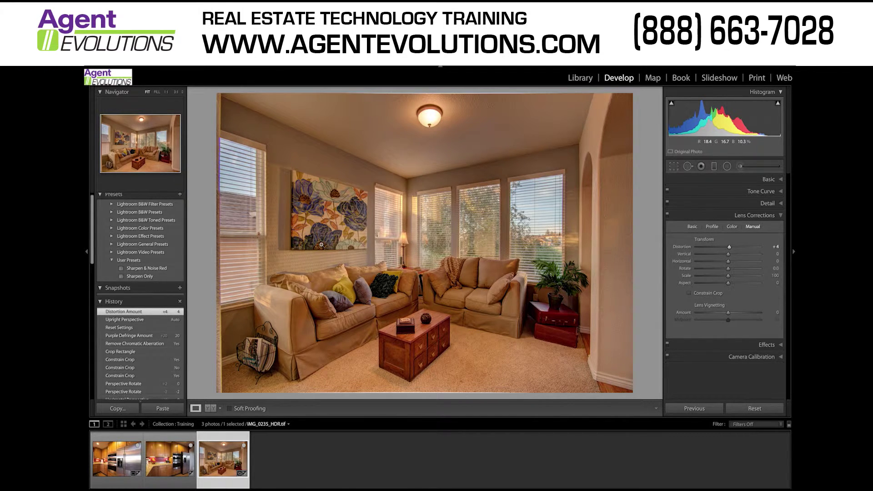
drag(729, 247, 732, 249)
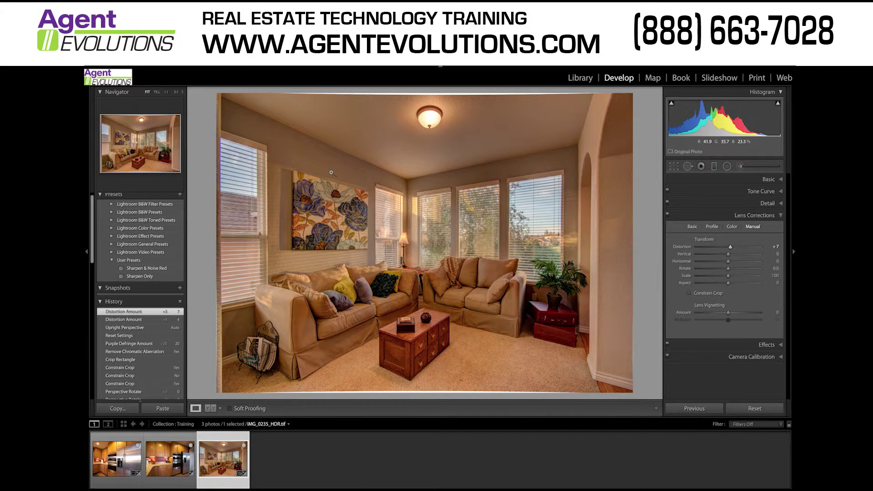
Remove chromatic aberration and set the purple Defringe Amount to 20, comparing the window's fringe up close with and without it.
click(227, 167)
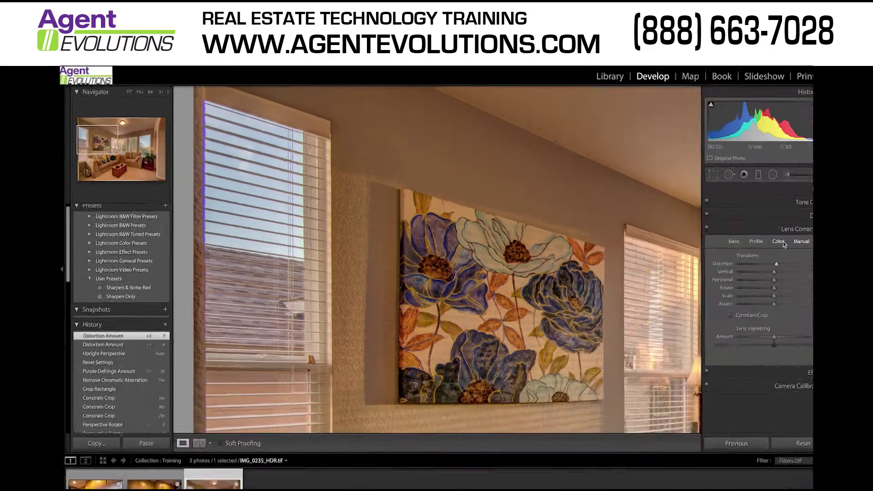
click(779, 242)
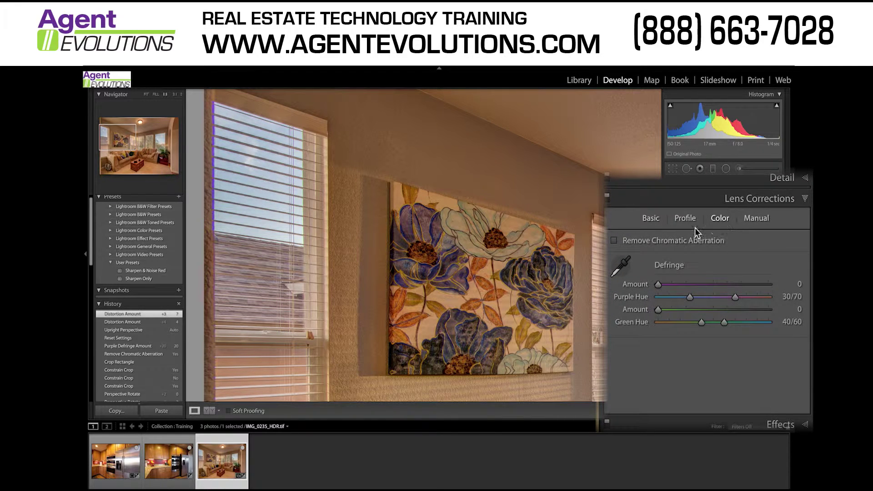
click(616, 242)
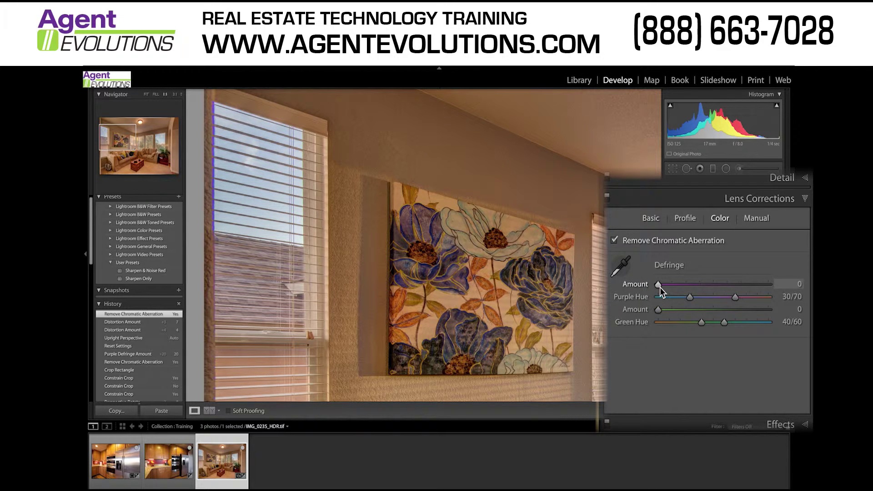
drag(659, 287, 787, 282)
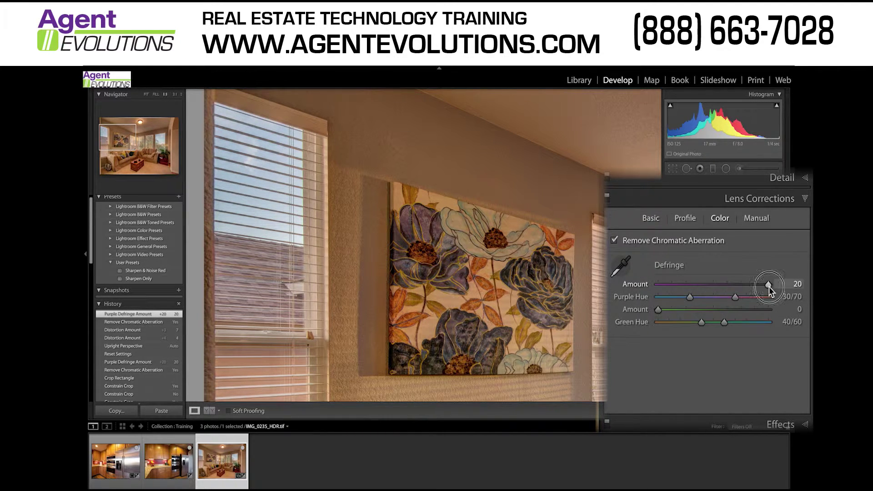
double_click(752, 286)
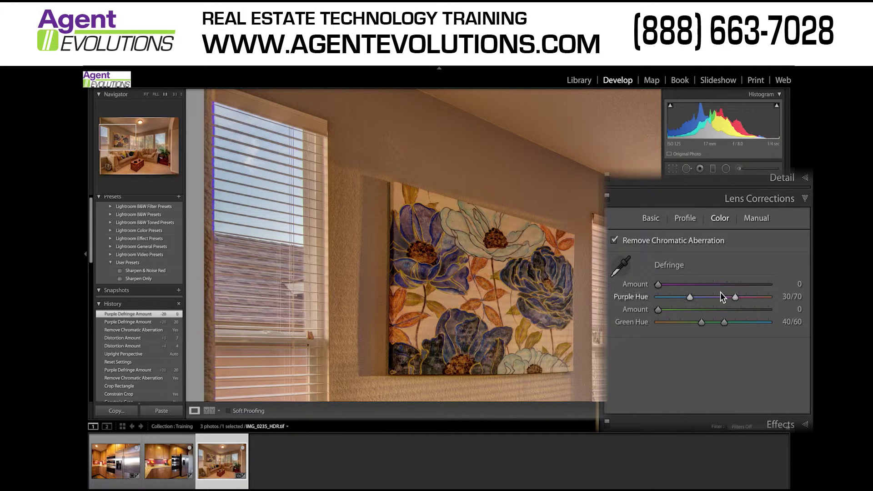
drag(659, 287, 768, 285)
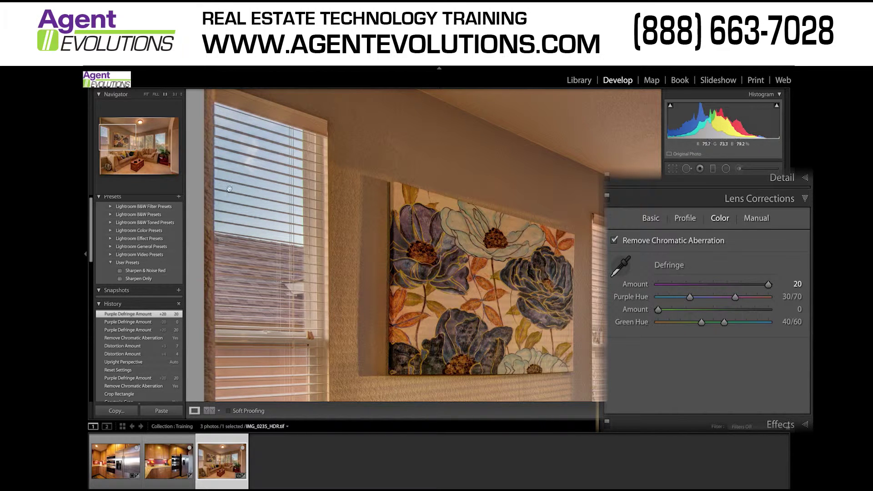
click(340, 231)
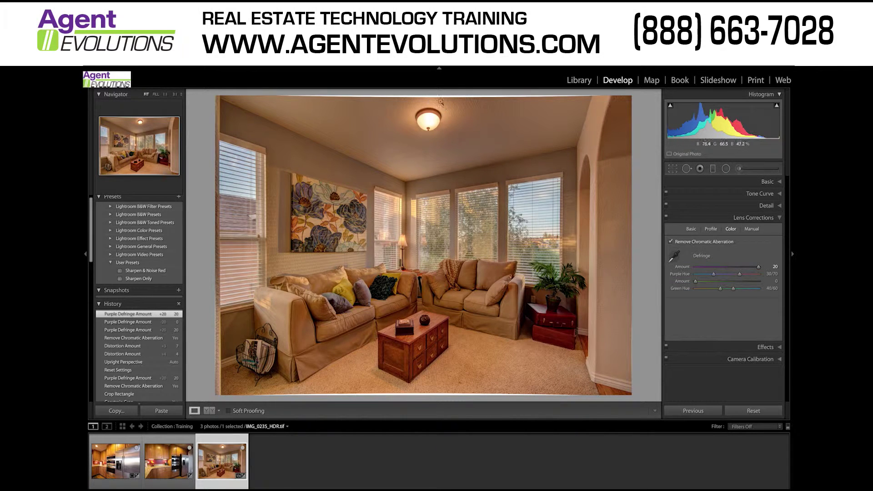
Enable Constrain Crop on the living room photo and crop slightly inward to trim its edges, keeping the original aspect ratio.
click(752, 229)
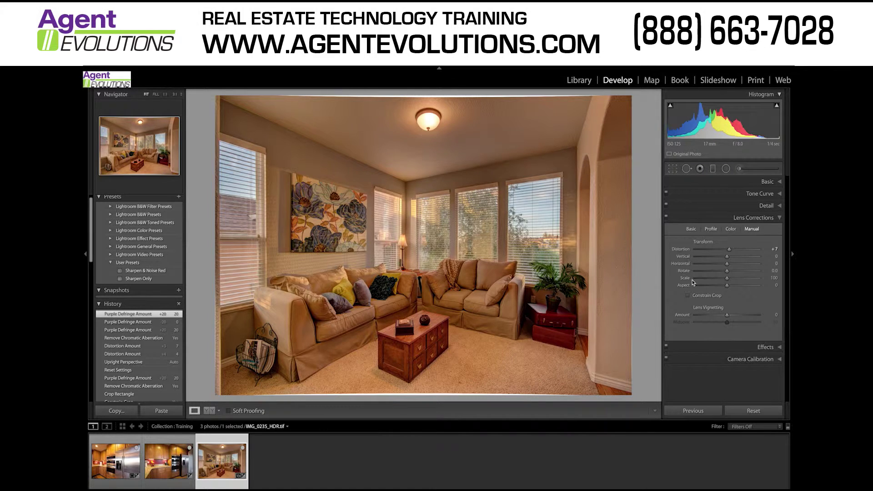
click(688, 296)
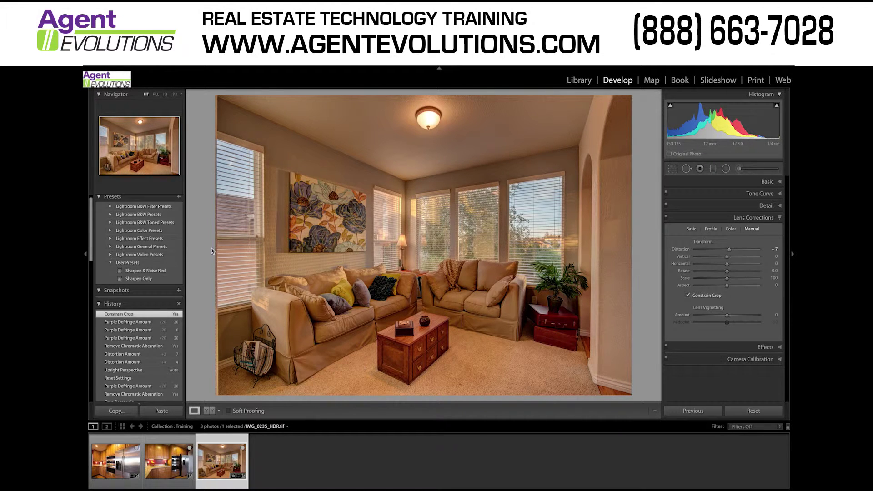
click(674, 169)
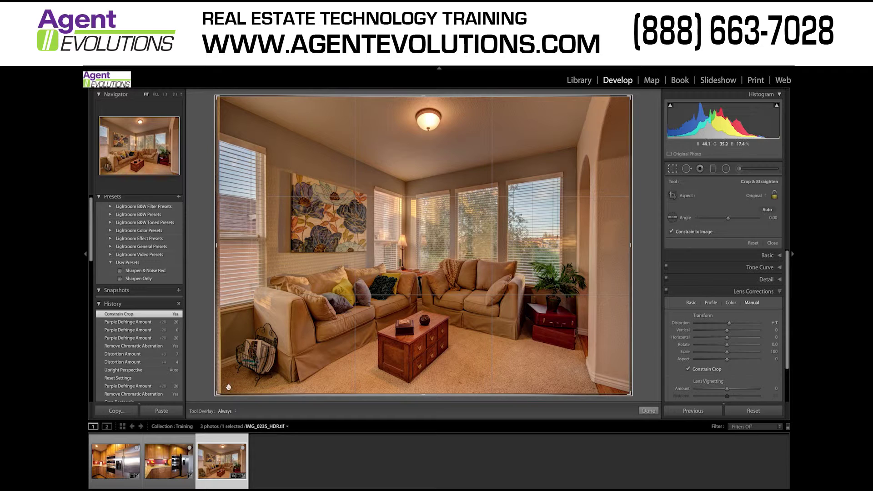
drag(219, 393, 224, 390)
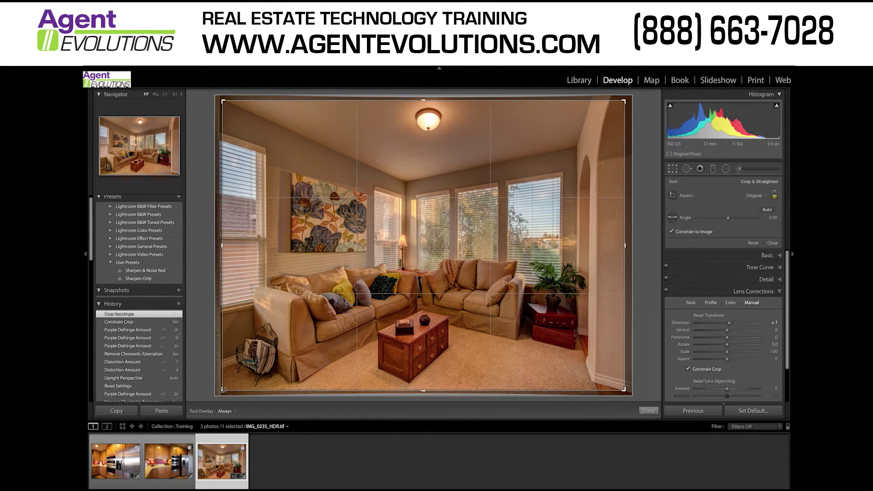
key(Return)
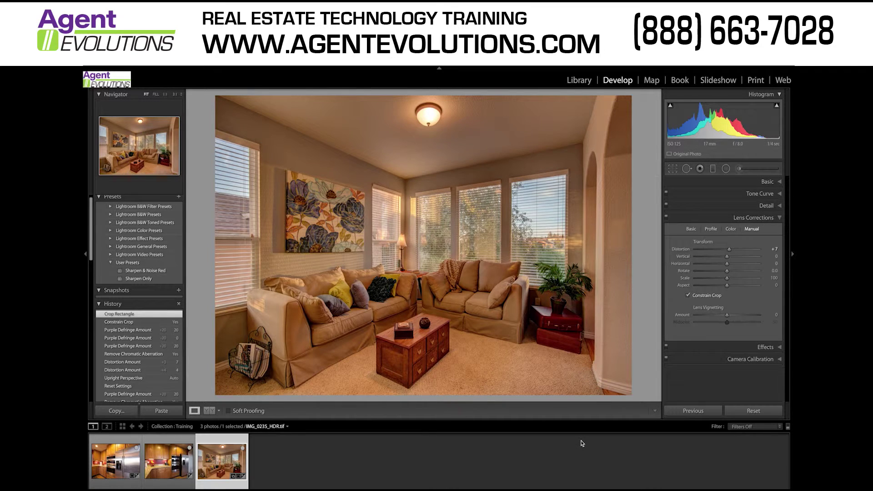